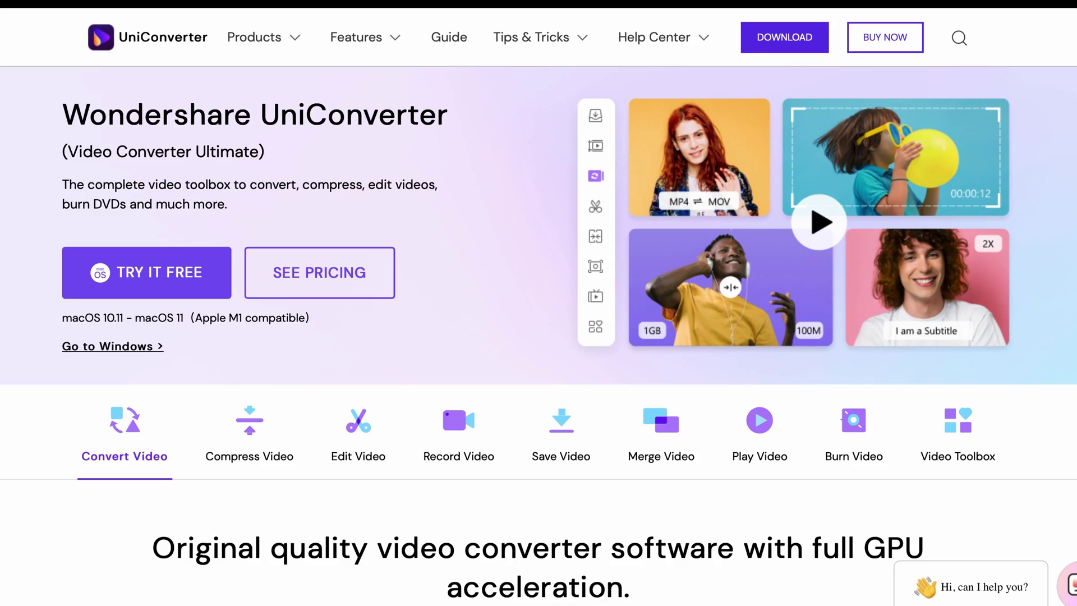
# Step: Scroll down the Convert Video product page to browse the GPU-accelerated converter's features
pyautogui.scroll(-6, 538, 331)
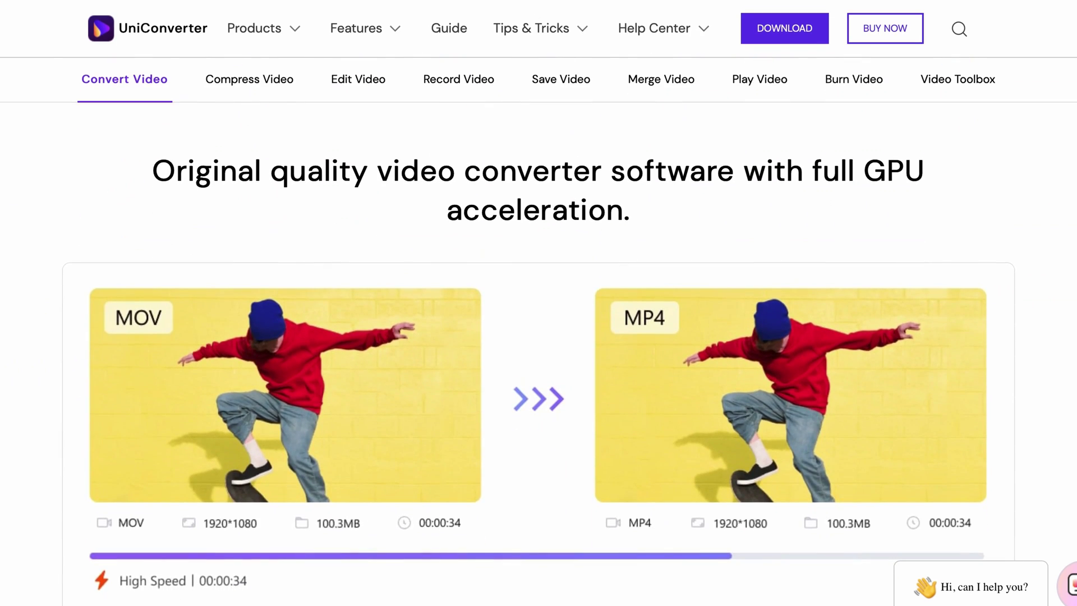
pyautogui.scroll(-8, 539, 330)
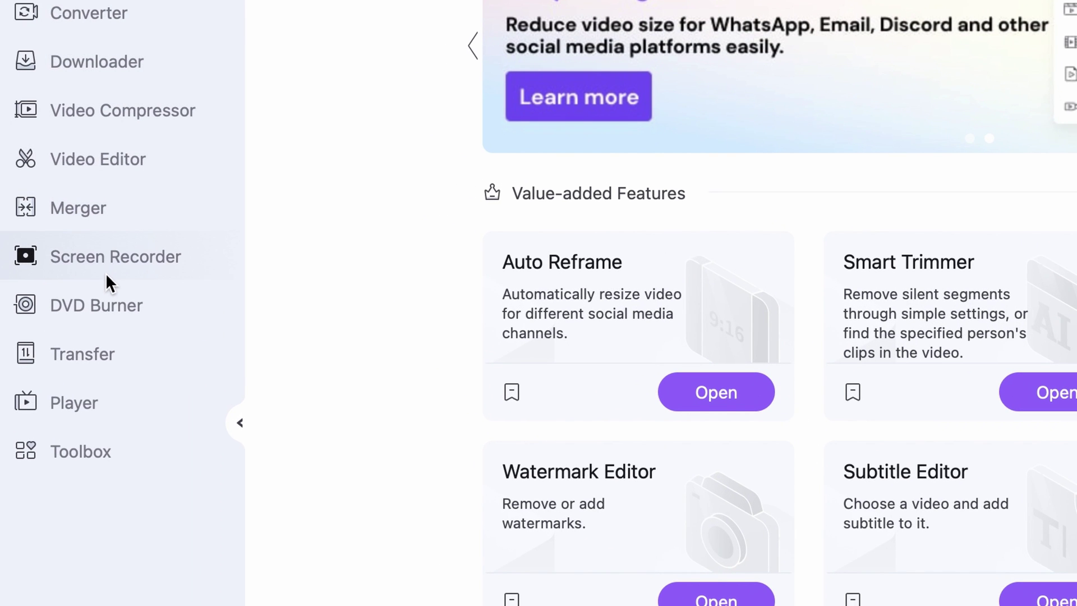
# Step: Open the Screen Recorder and drag a custom capture region over the editor window
pyautogui.click(116, 261)
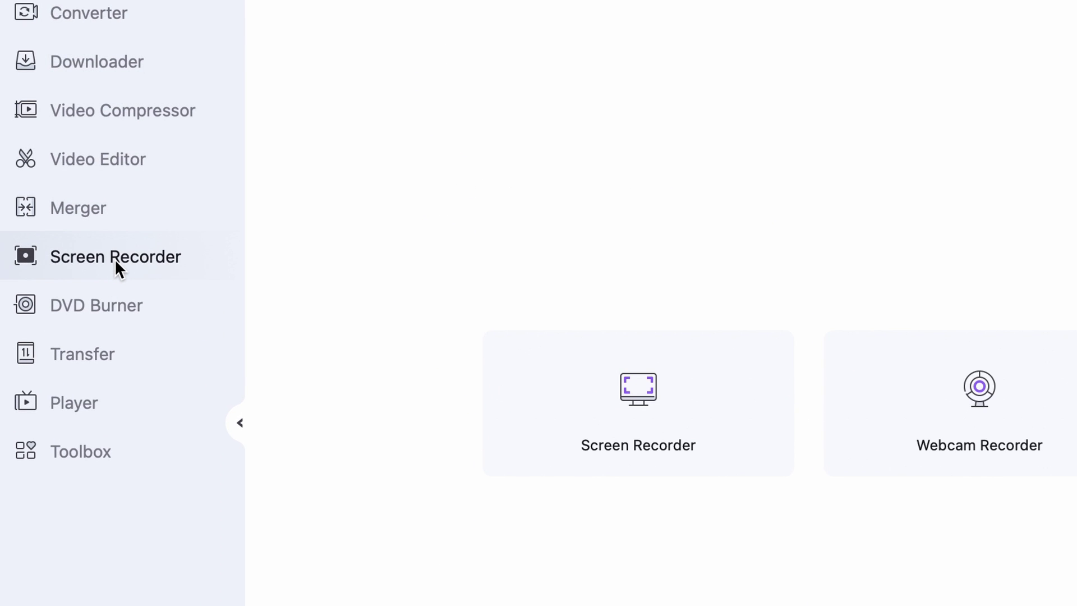
pyautogui.click(205, 276)
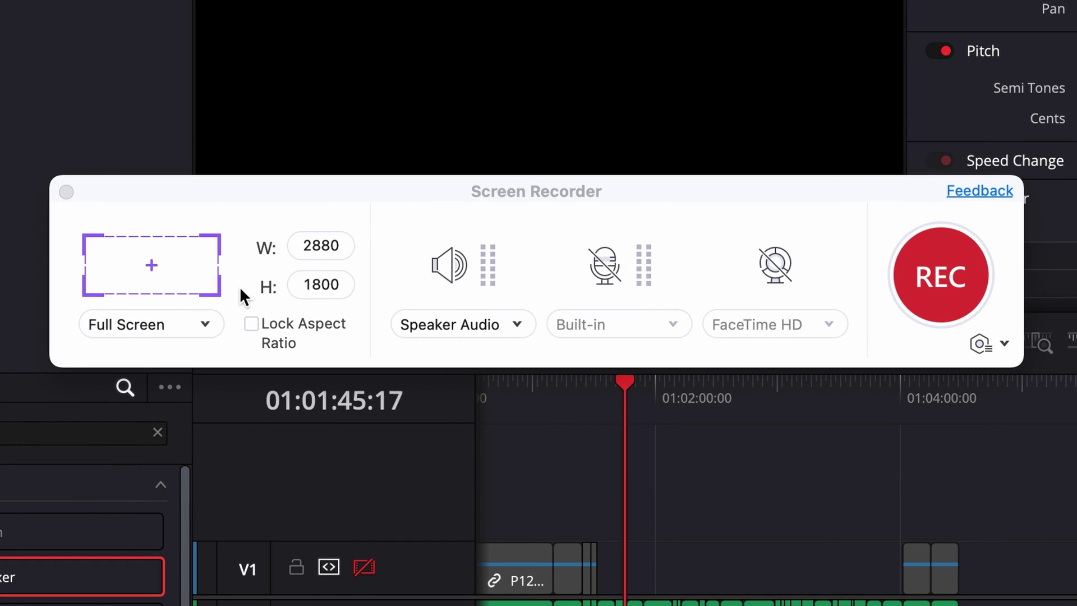
pyautogui.click(176, 248)
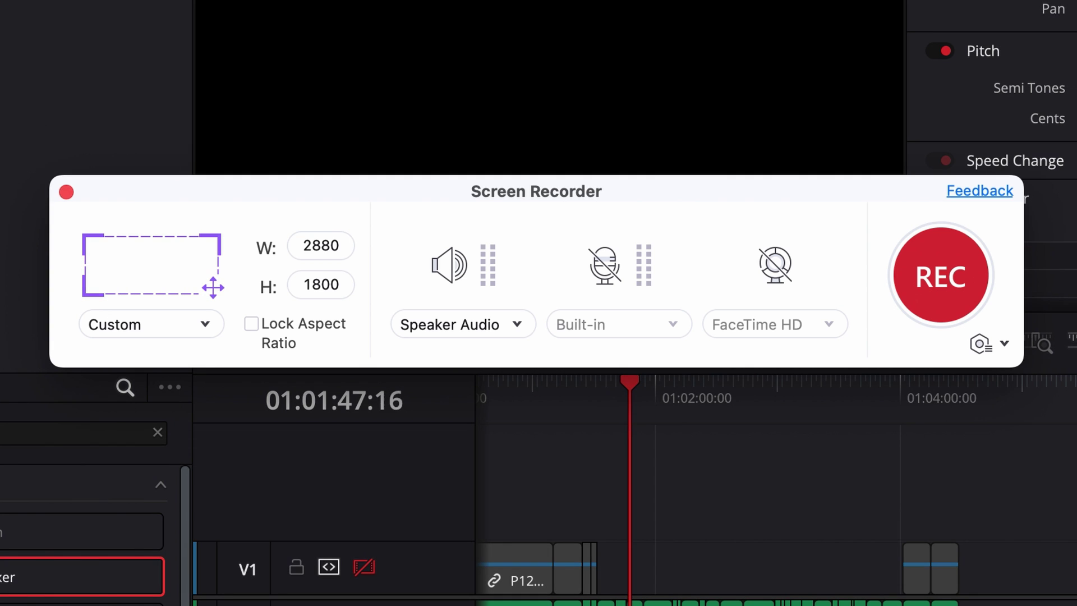
pyautogui.moveTo(186, 0); pyautogui.dragTo(909, 281)
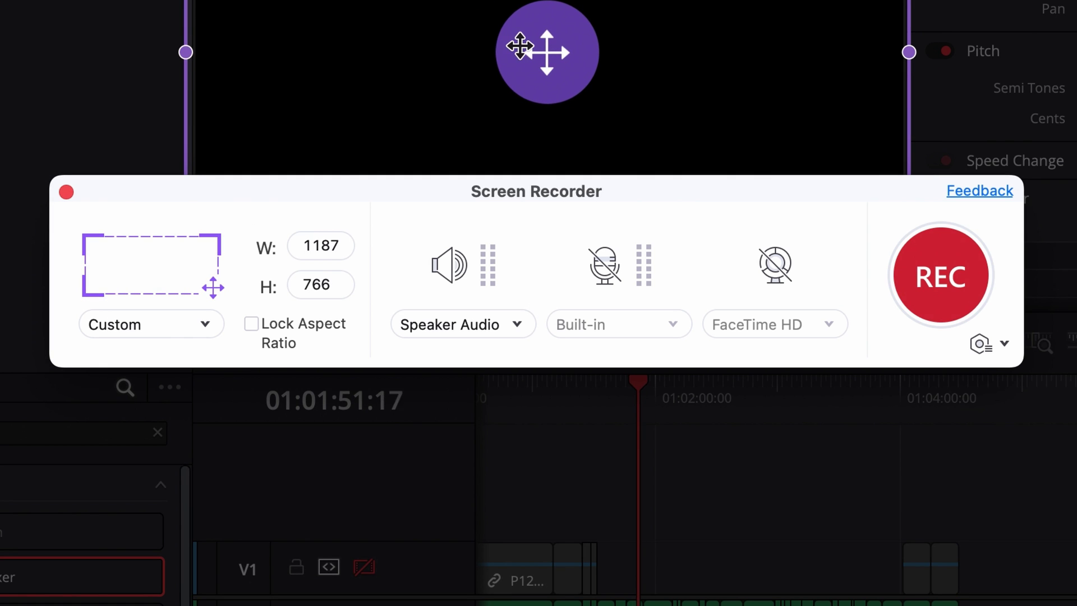
# Step: Set the capture width to 960, then switch back to Full Screen at 2880 × 1800
pyautogui.click(331, 246)
pyautogui.doubleClick(335, 245)
pyautogui.write('8')
pyautogui.press('BackSpace')
pyautogui.write('960')
pyautogui.click(325, 284)
pyautogui.doubleClick(325, 284)
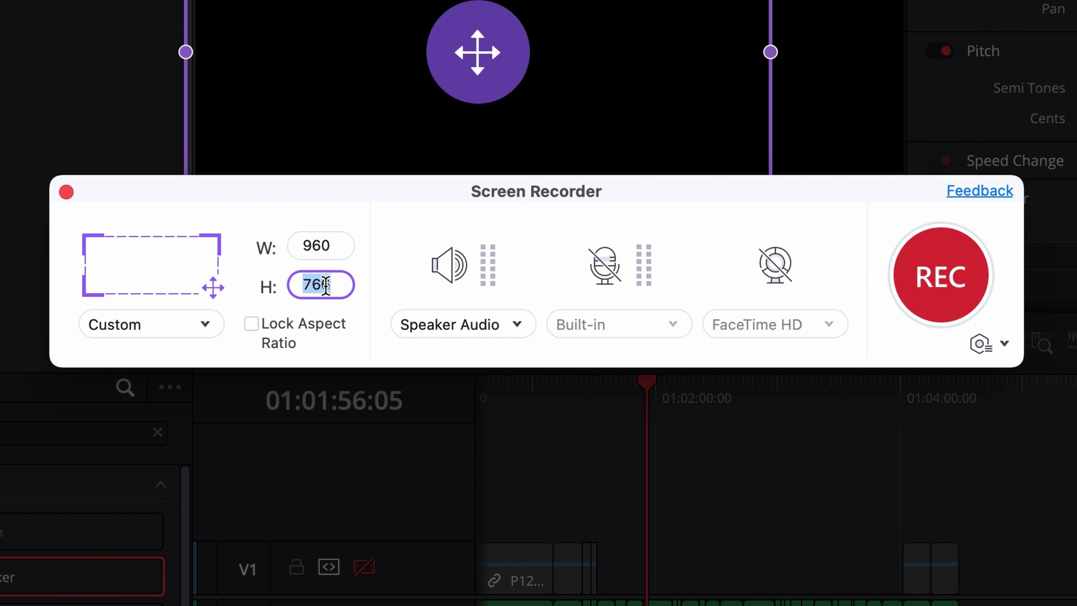
pyautogui.click(143, 328)
pyautogui.click(145, 354)
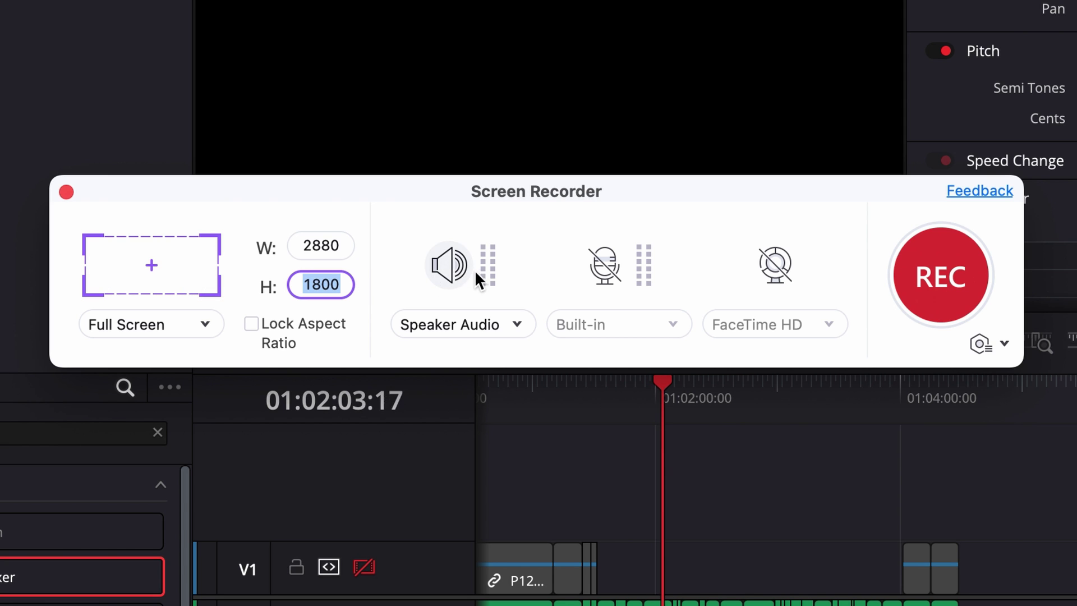
# Step: Toggle speaker audio off and back on, checking its audio source choices
pyautogui.click(449, 262)
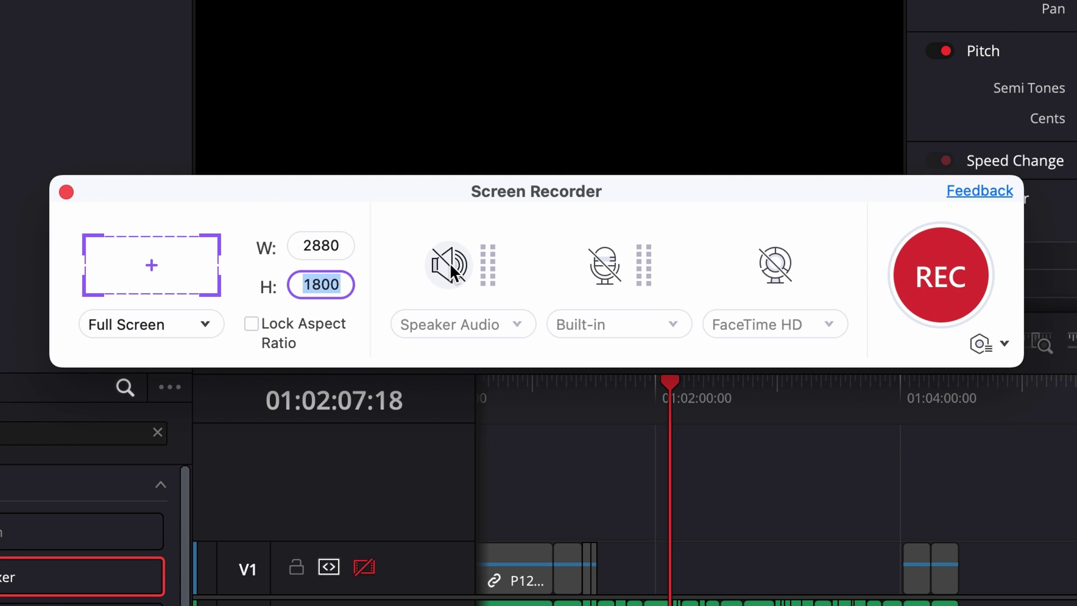
pyautogui.click(449, 262)
pyautogui.click(501, 321)
pyautogui.click(502, 322)
pyautogui.click(502, 321)
pyautogui.click(507, 268)
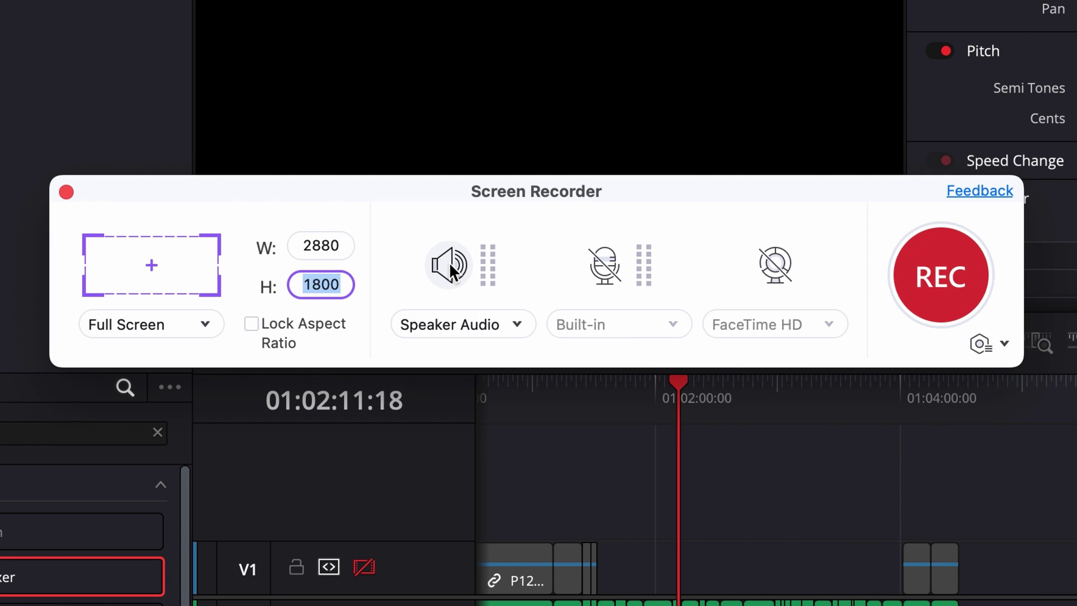
# Step: Enable microphone recording with the Built-in Microphone and turn on the FaceTime HD webcam
pyautogui.click(606, 272)
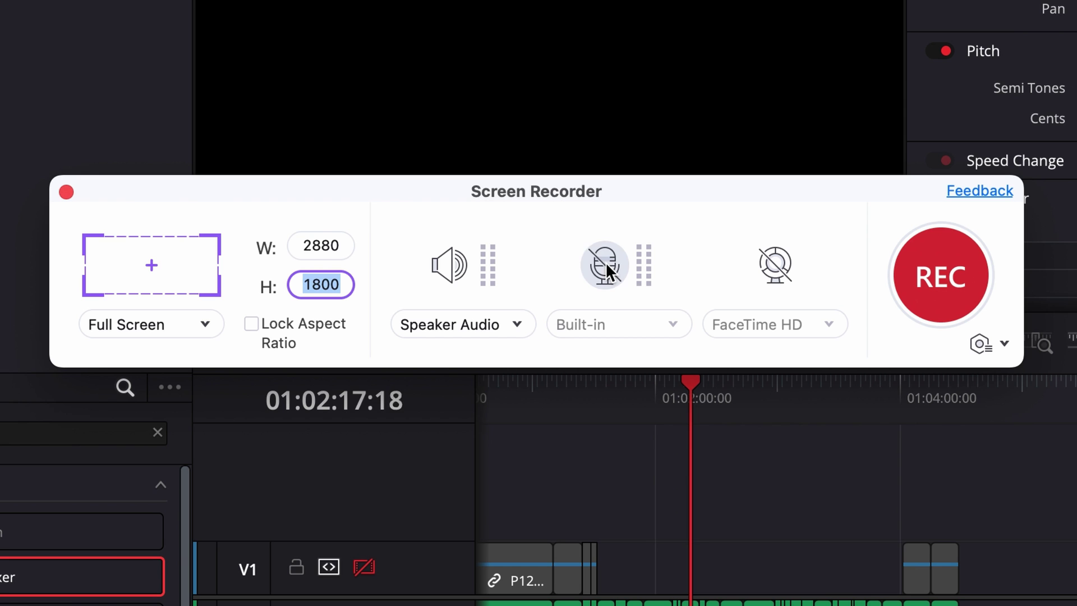
pyautogui.click(591, 318)
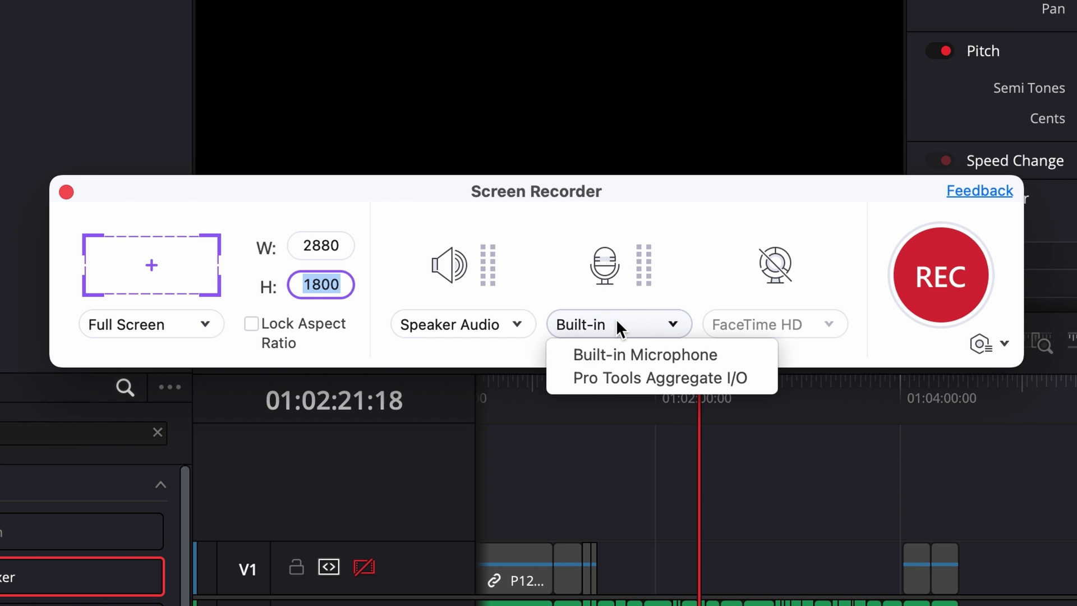
pyautogui.click(674, 320)
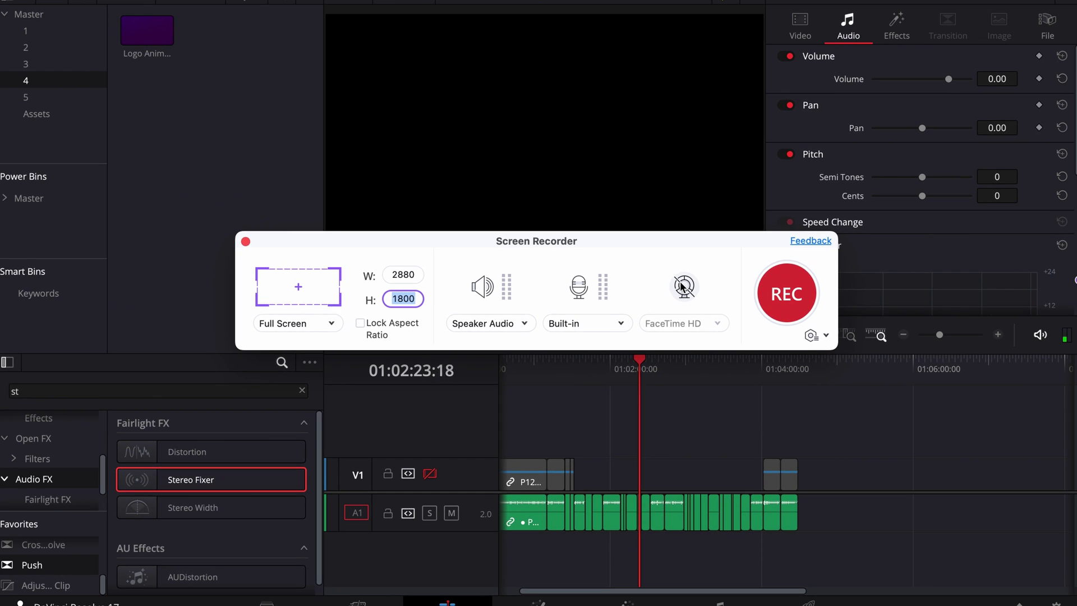
pyautogui.click(682, 287)
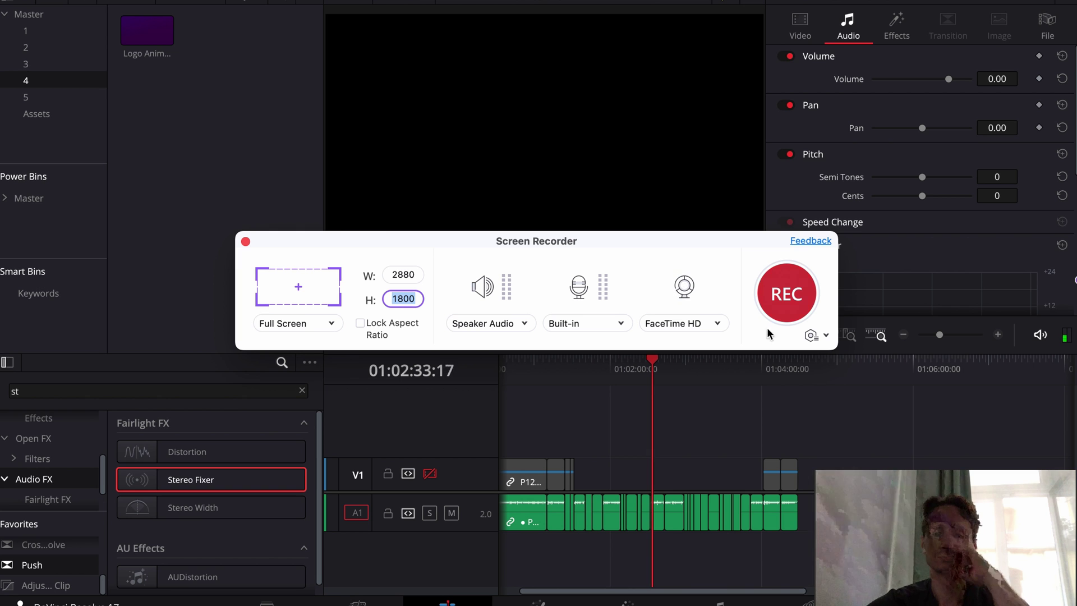
pyautogui.click(819, 336)
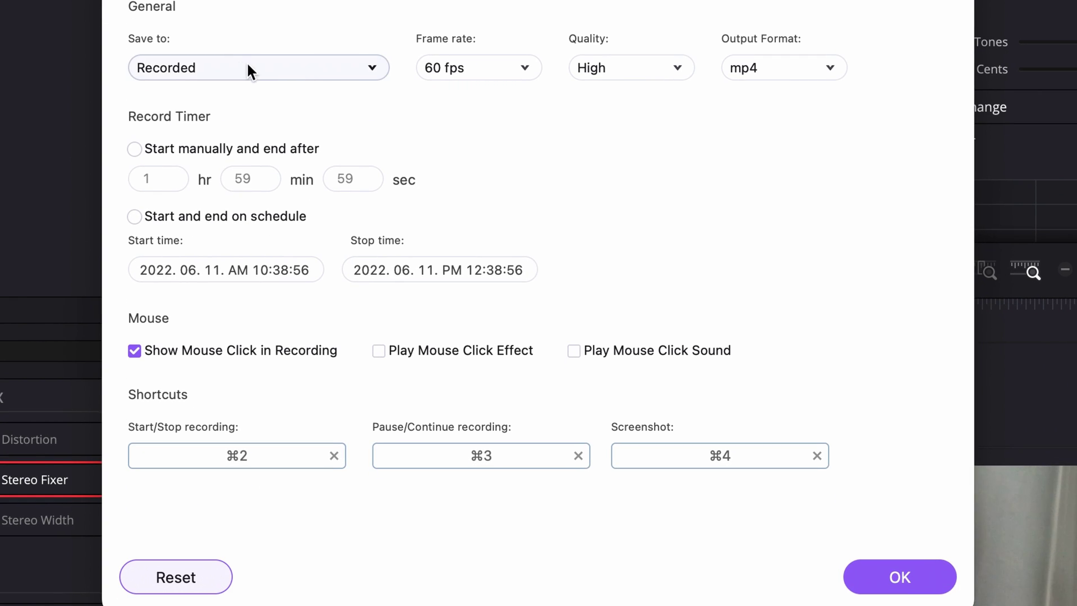
# Step: Set the frame rate to 30 fps, keep High quality mp4 output saved to Recorded, and apply
pyautogui.click(239, 59)
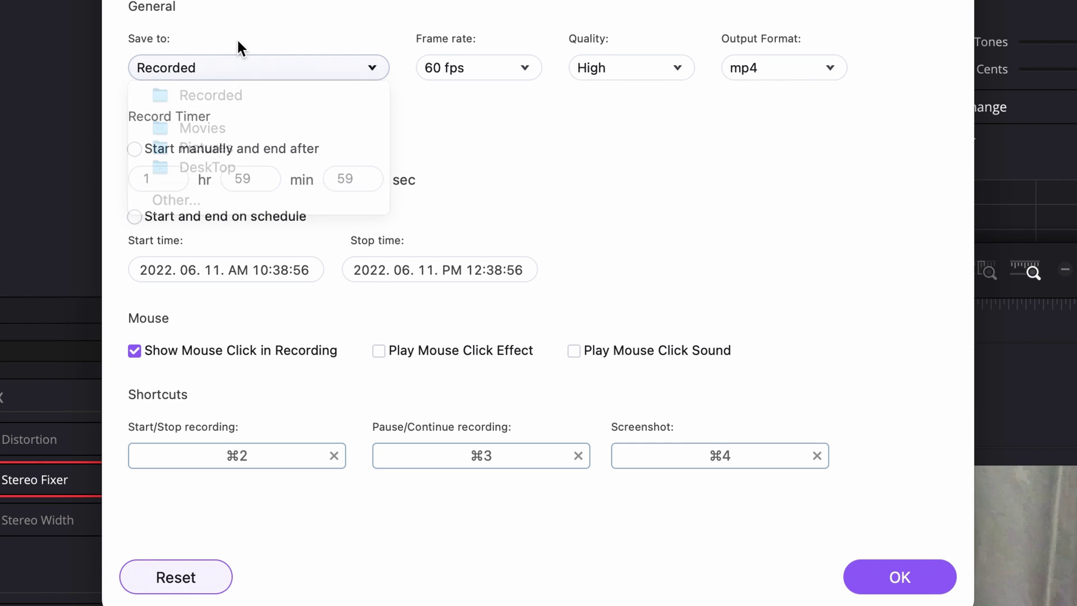
pyautogui.click(449, 68)
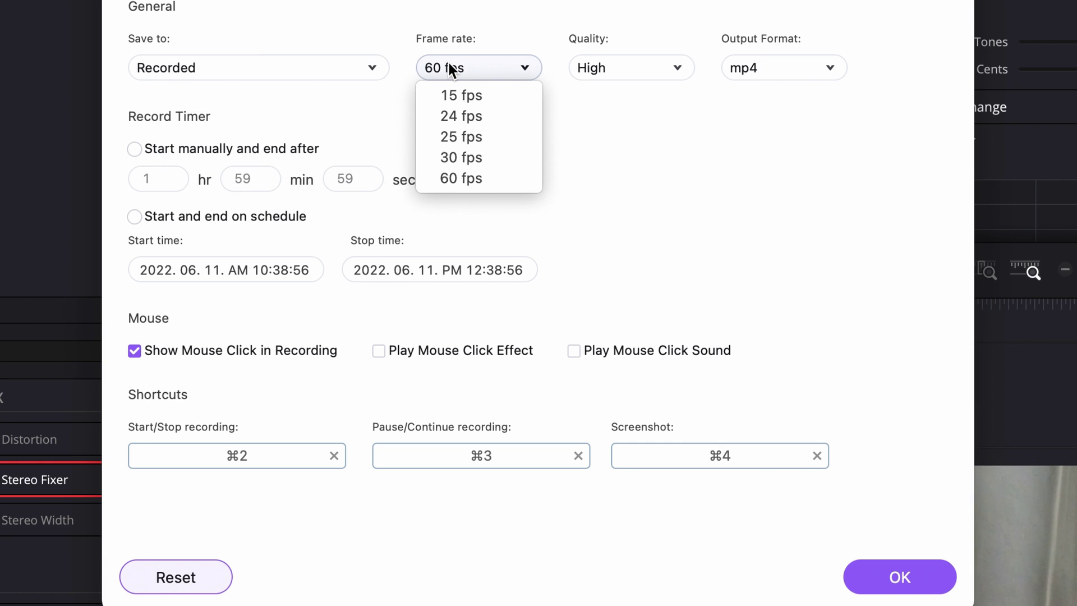
pyautogui.click(466, 159)
pyautogui.click(609, 64)
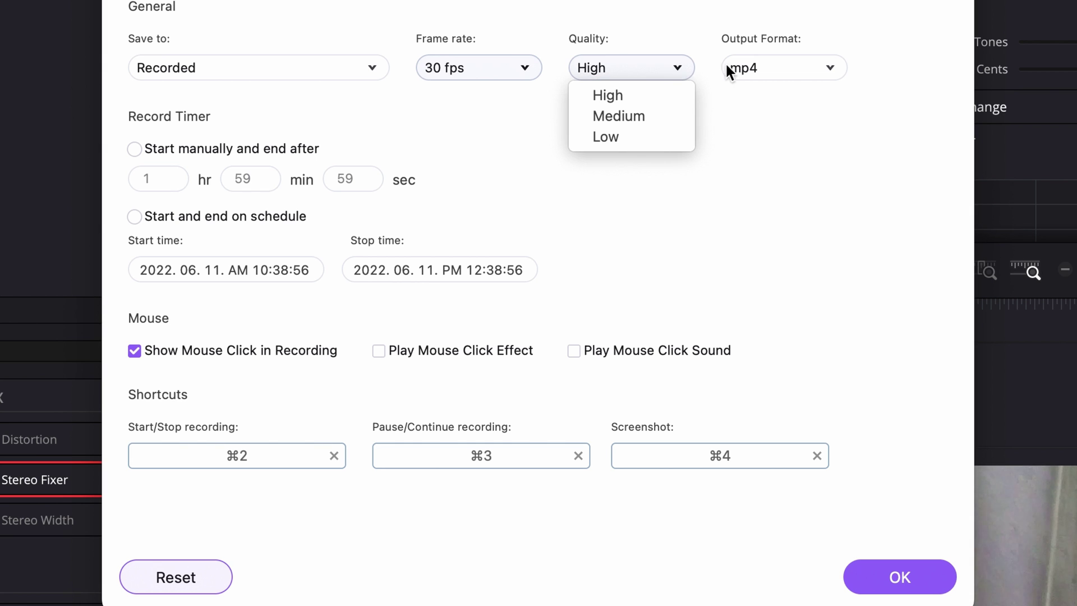
pyautogui.click(754, 65)
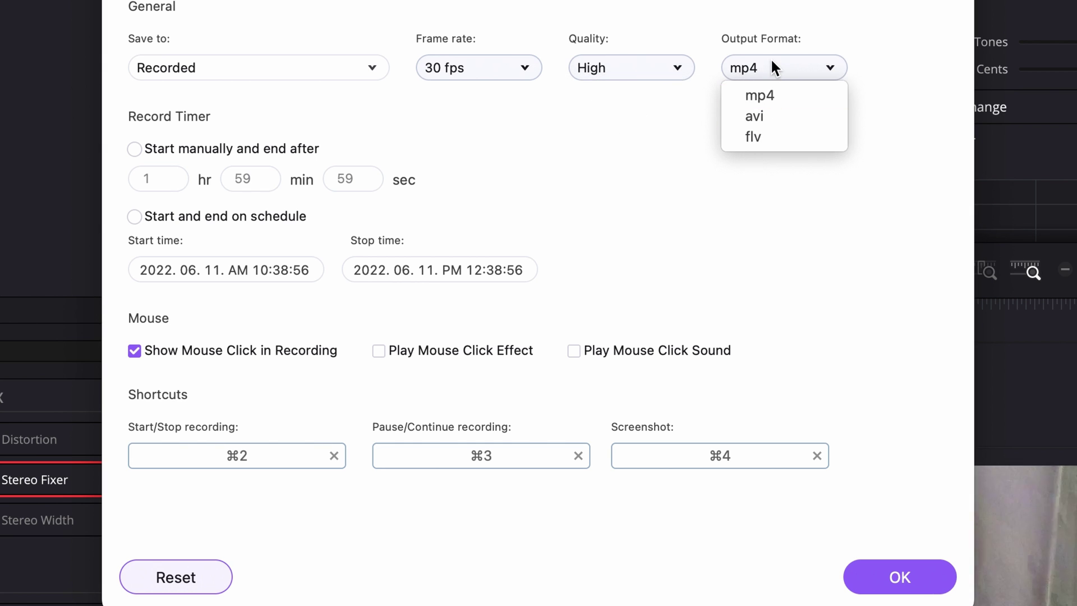
pyautogui.click(291, 109)
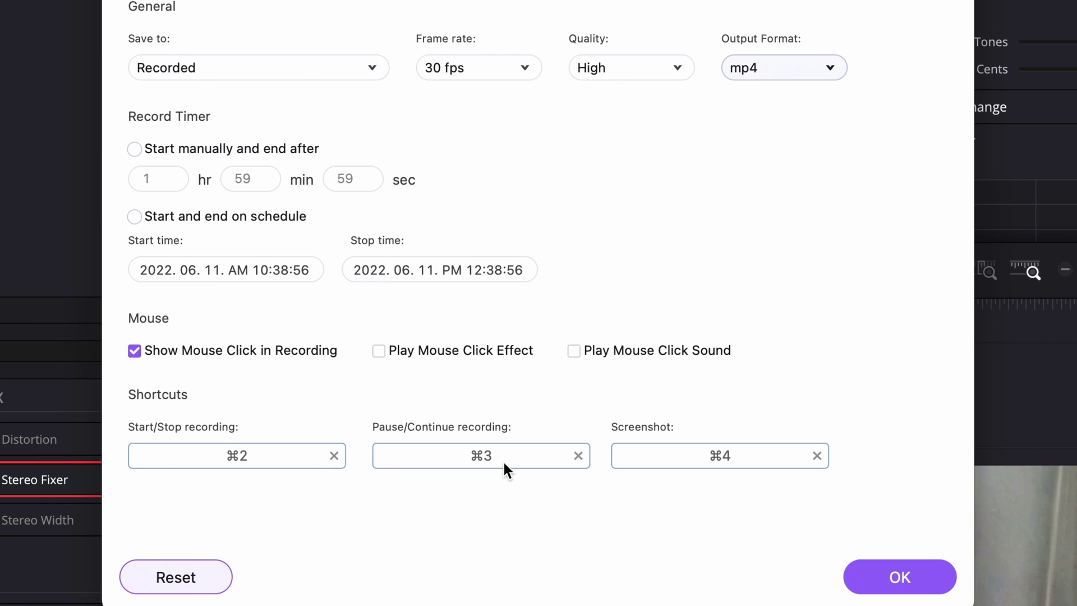
pyautogui.click(884, 571)
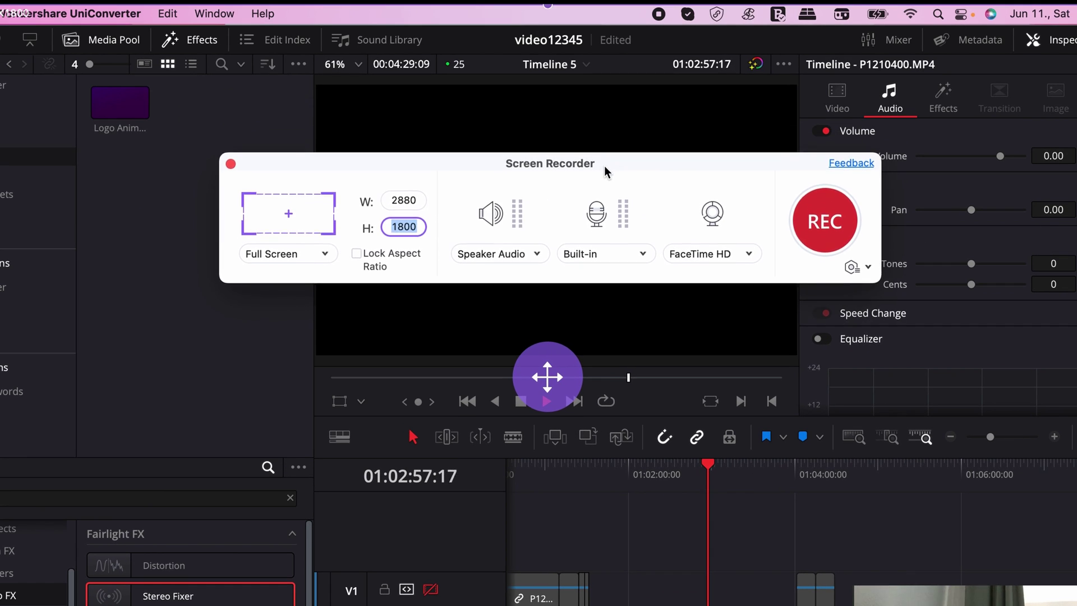
# Step: Start the full-screen recording and turn on the Drawing board from the menu-bar camera icon
pyautogui.moveTo(614, 227); pyautogui.dragTo(627, 268)
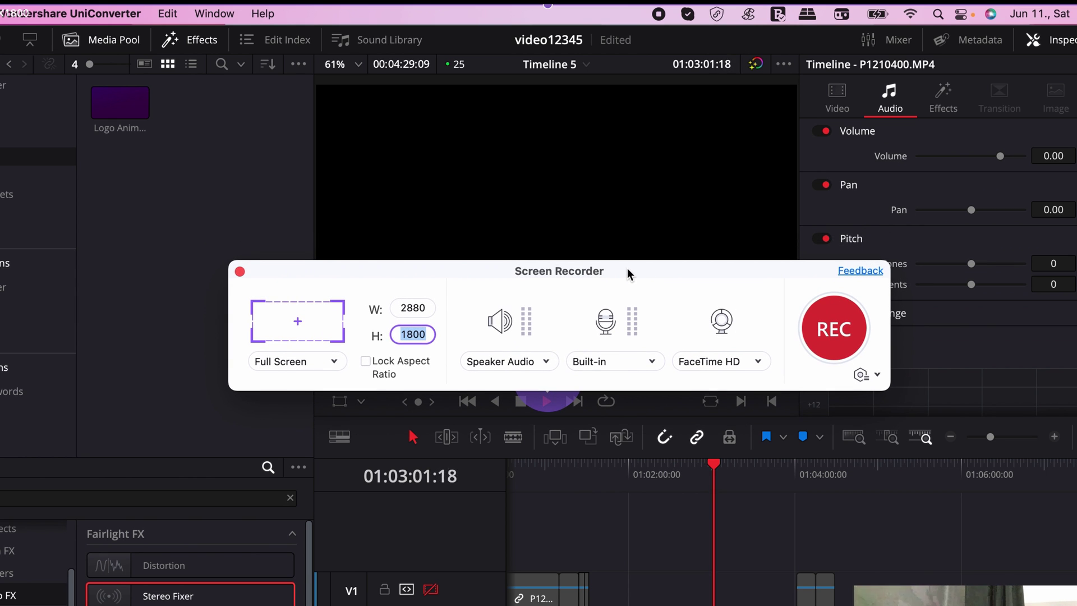
pyautogui.click(822, 327)
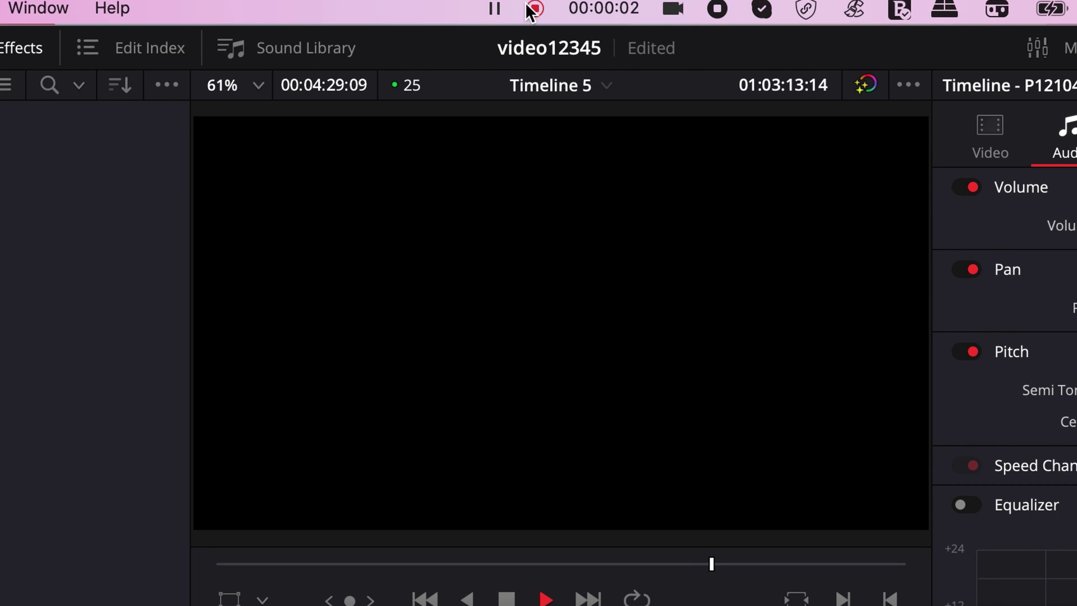
pyautogui.click(669, 9)
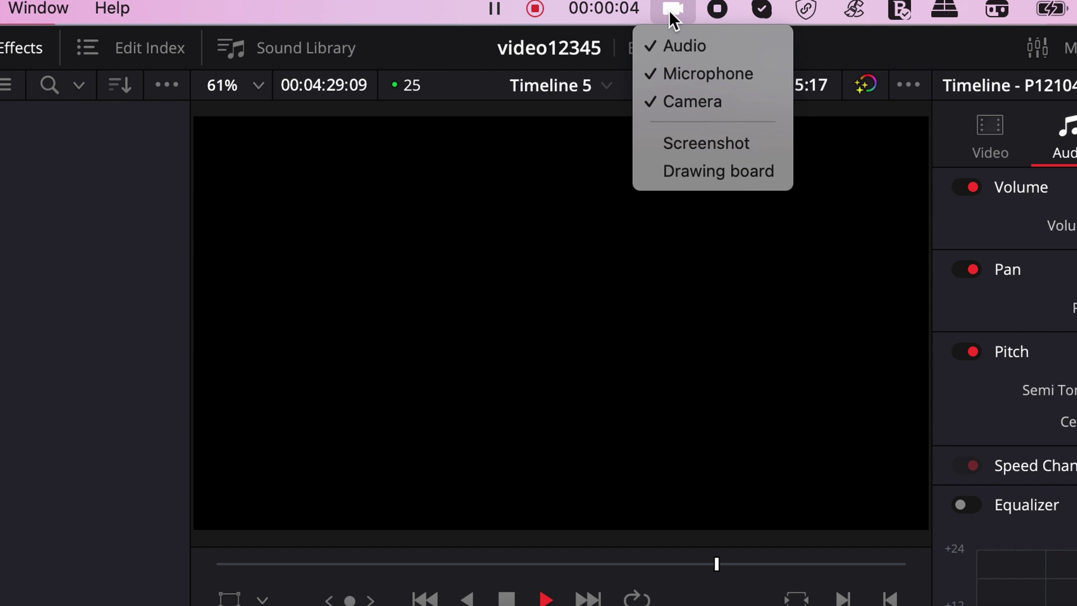
pyautogui.click(717, 168)
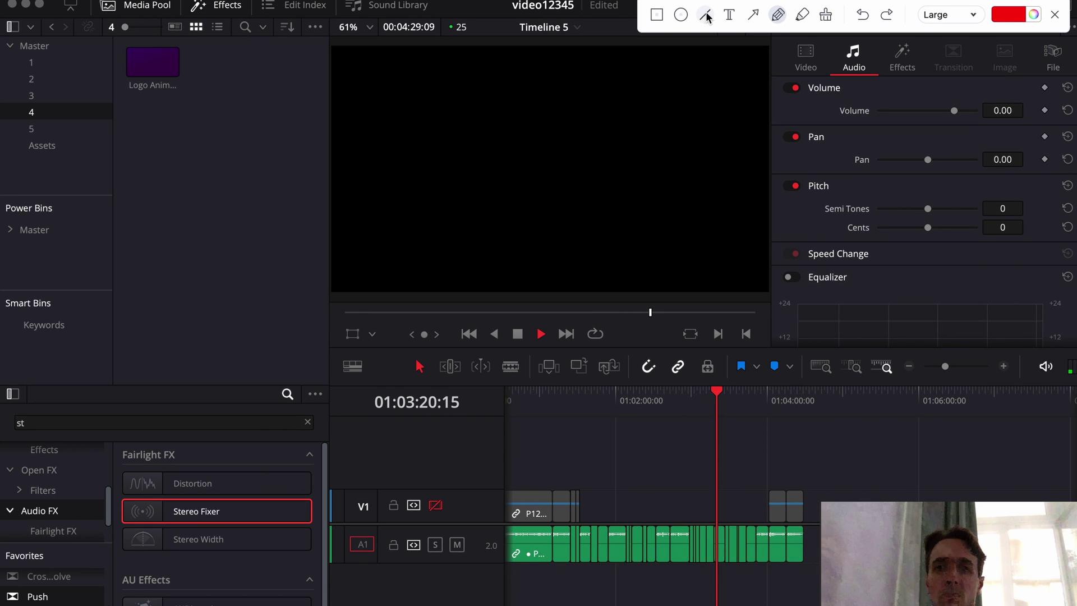
# Step: Circle the timecode, underline the A1 audio track in red, and add the caption 'How To Use Davinci'
pyautogui.click(681, 15)
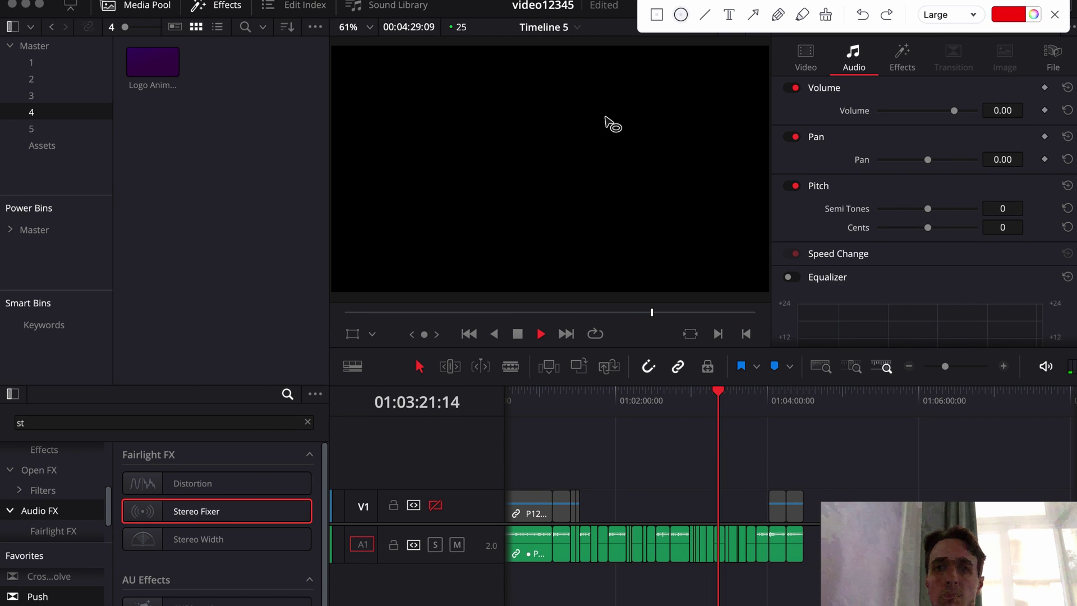
pyautogui.moveTo(391, 402); pyautogui.dragTo(488, 473)
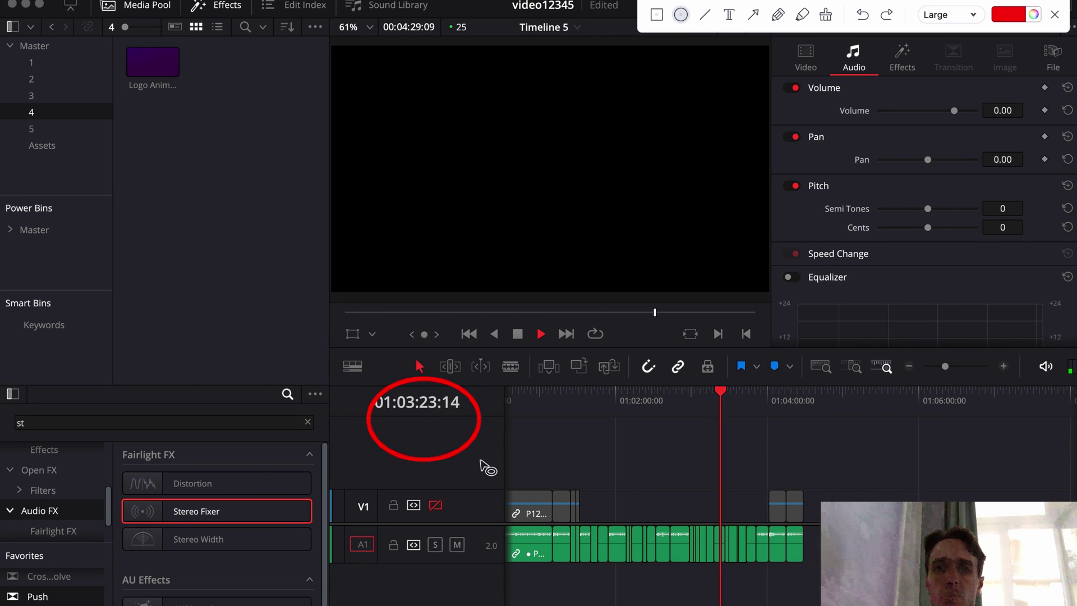
pyautogui.click(706, 16)
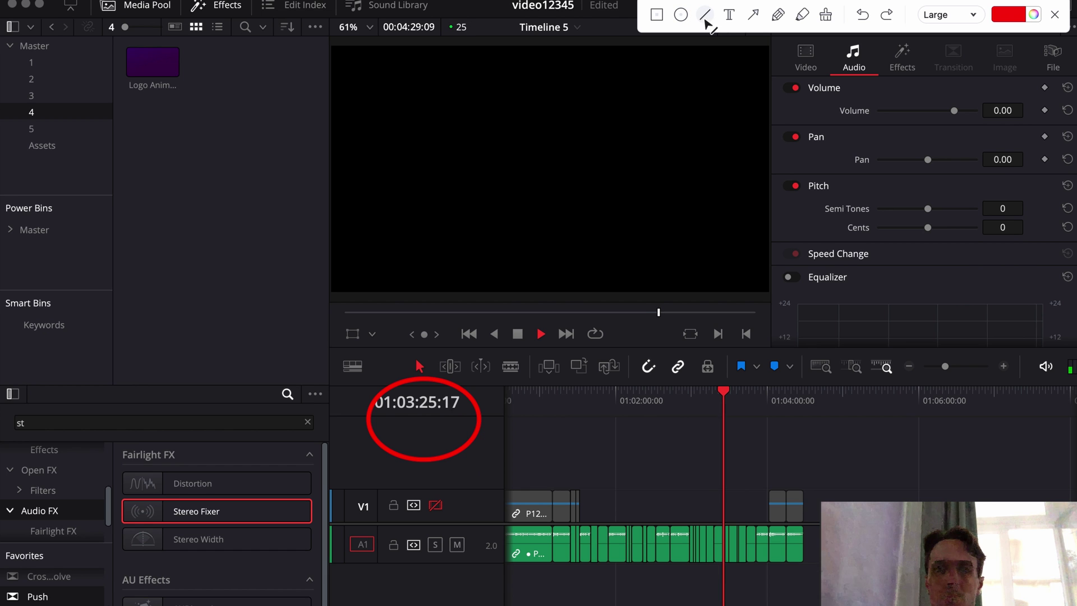
pyautogui.moveTo(503, 573)
pyautogui.mouseDown()
pyautogui.moveTo(739, 591)
pyautogui.moveTo(807, 584)
pyautogui.moveTo(813, 566)
pyautogui.mouseUp()
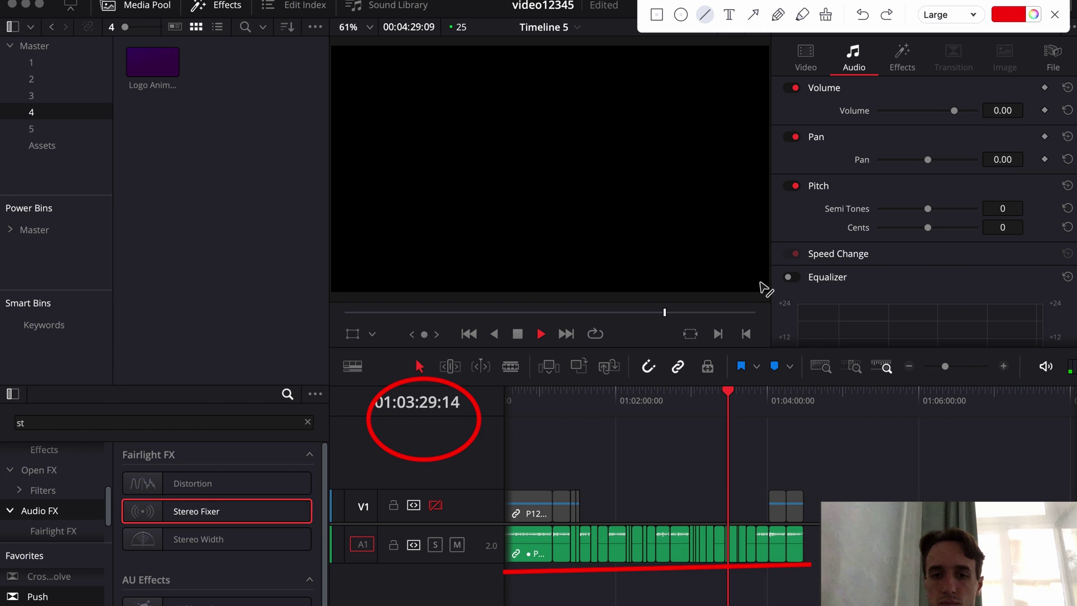
pyautogui.click(728, 15)
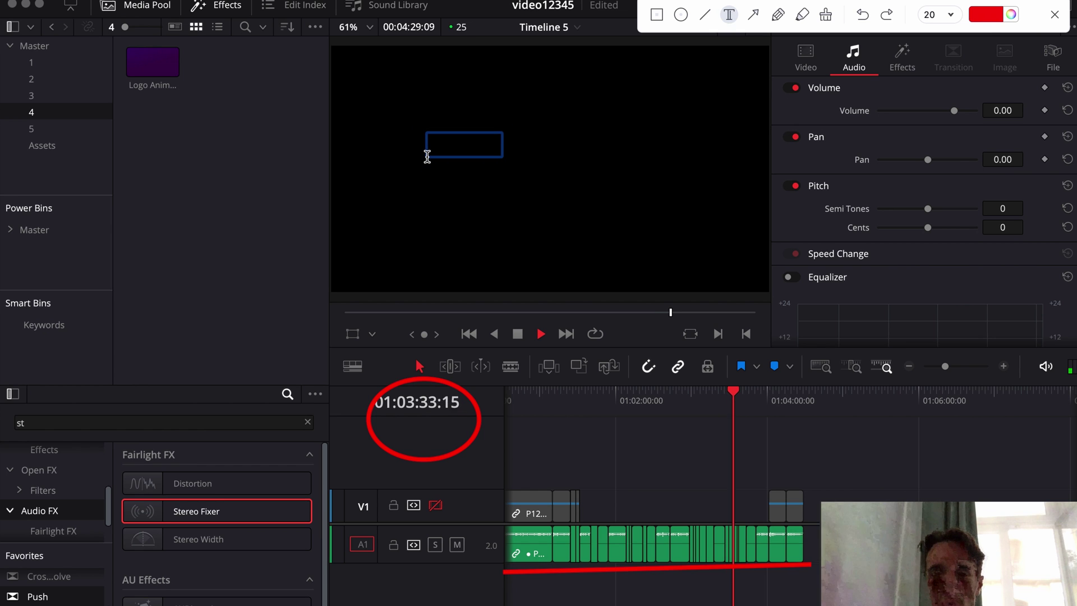
pyautogui.write('To Use Davinci')
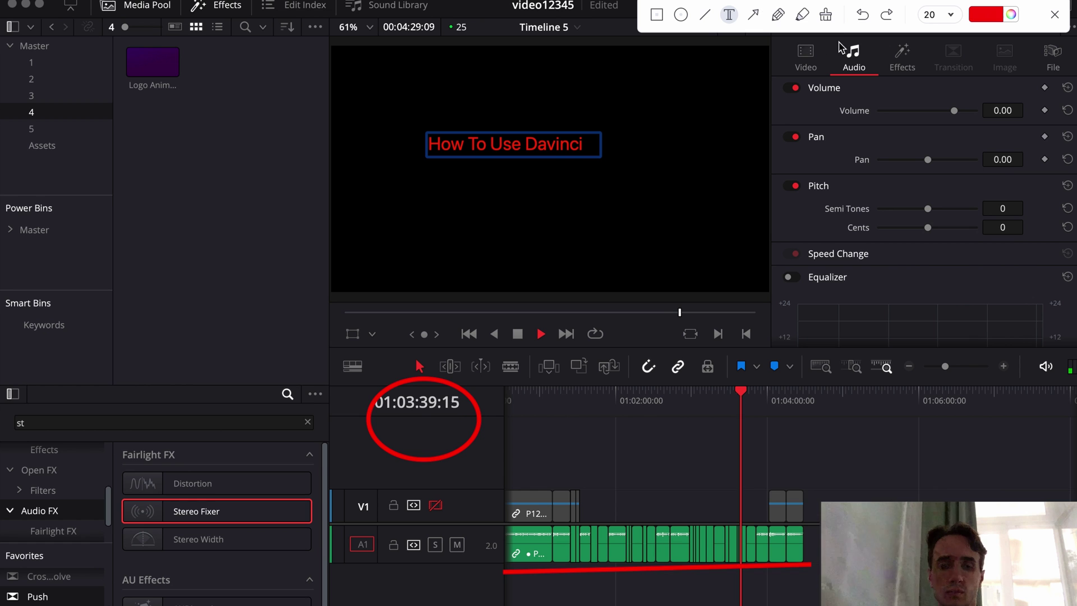
# Step: Draw a red arrow pointing at Media Pool and highlight the Volume row
pyautogui.click(754, 17)
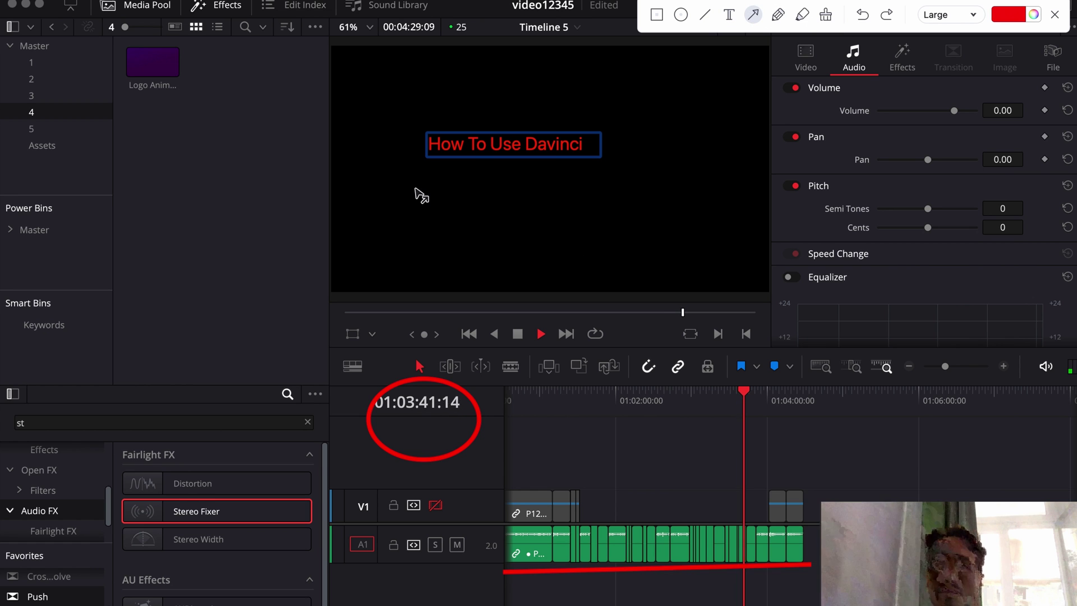
pyautogui.moveTo(272, 172); pyautogui.dragTo(160, 20)
pyautogui.click(778, 15)
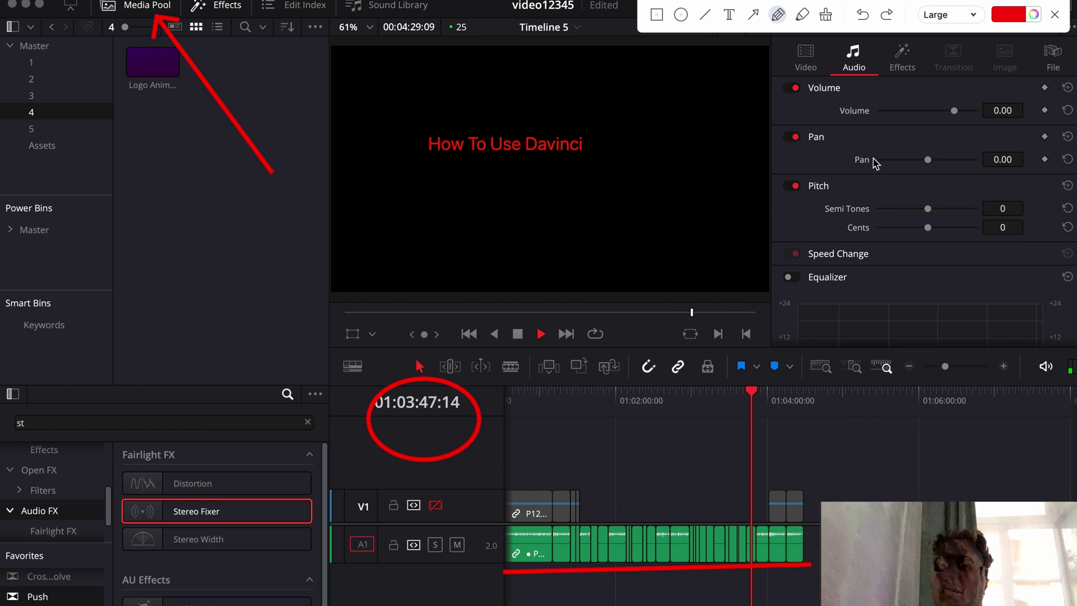
pyautogui.moveTo(956, 130)
pyautogui.mouseDown()
pyautogui.moveTo(833, 113)
pyautogui.moveTo(961, 75)
pyautogui.mouseUp()
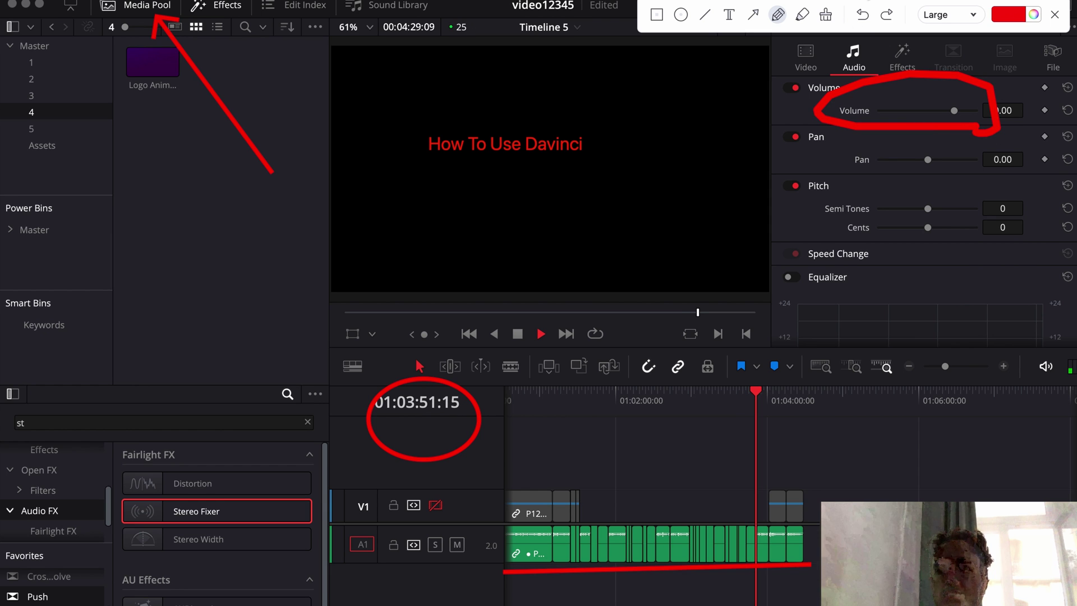
# Step: Undo and redo two annotations, then check the annotation colour palette without changing colour
pyautogui.click(863, 17)
pyautogui.click(862, 17)
pyautogui.click(863, 17)
pyautogui.click(862, 16)
pyautogui.click(863, 17)
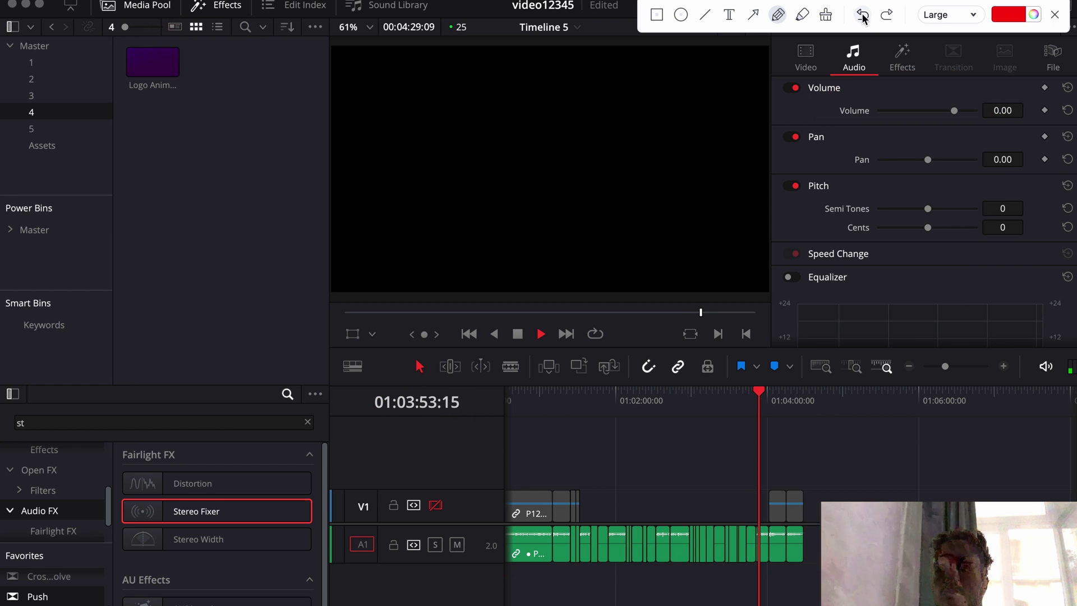
pyautogui.click(885, 15)
pyautogui.click(885, 15)
pyautogui.click(885, 15)
pyautogui.click(885, 16)
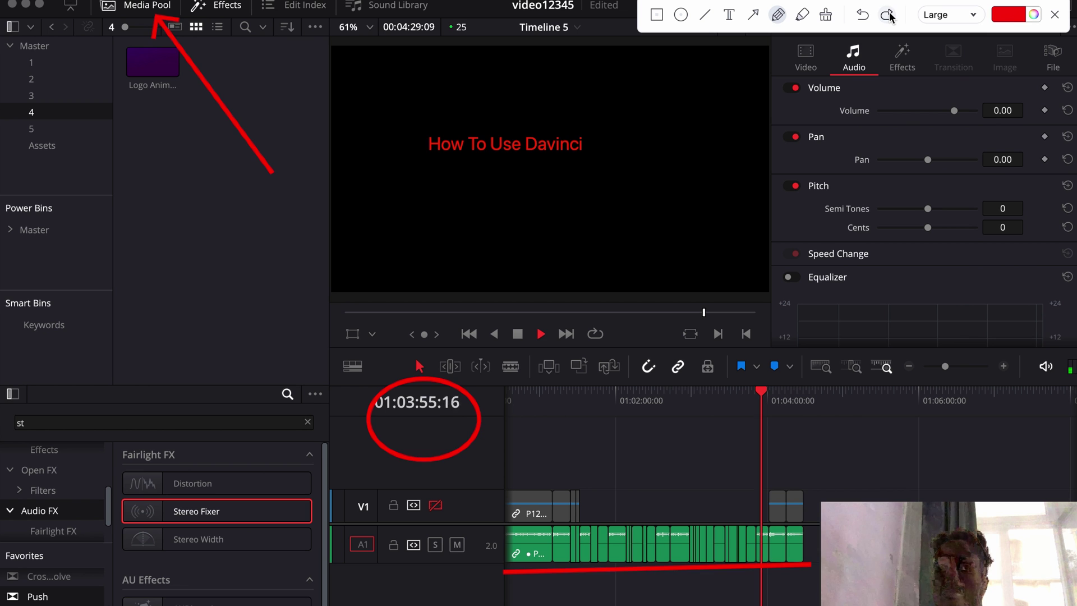
pyautogui.click(1002, 16)
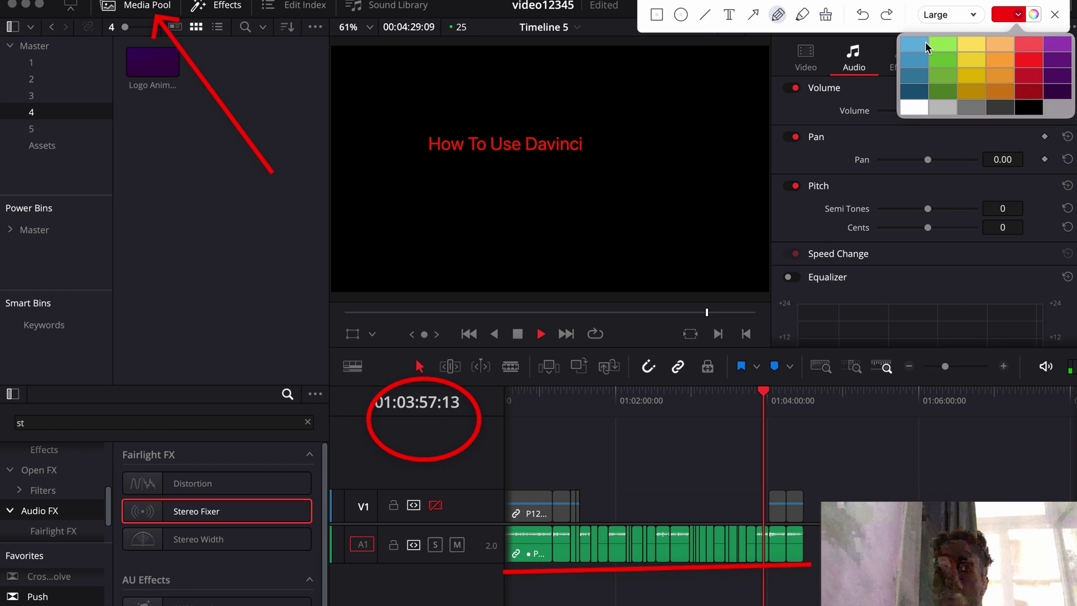
pyautogui.click(1018, 17)
pyautogui.click(1018, 17)
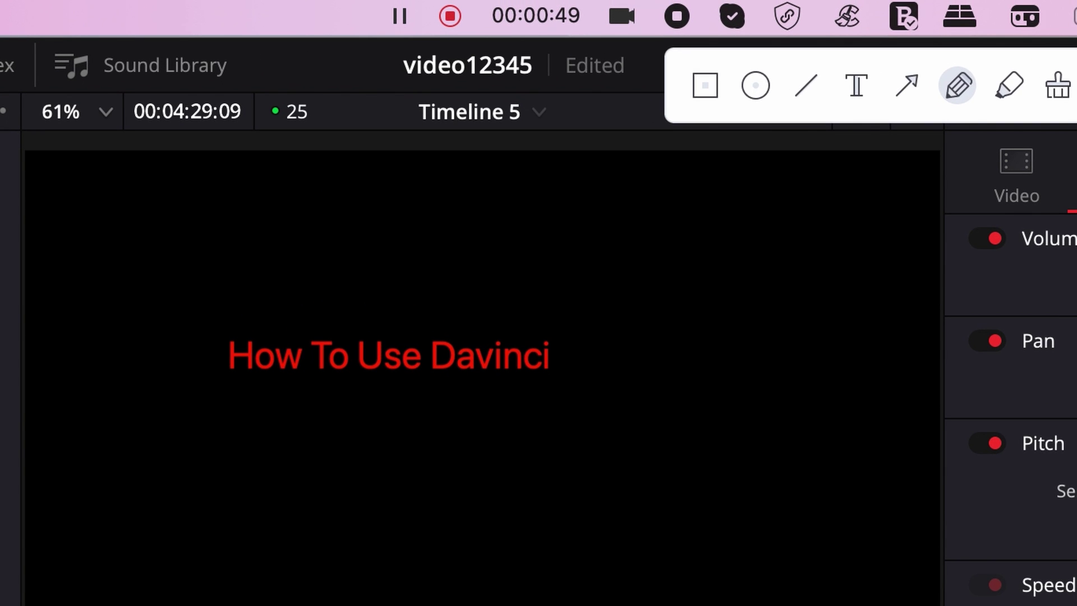
# Step: Close the drawing board with Escape and stop the screen recording
pyautogui.press('Escape')
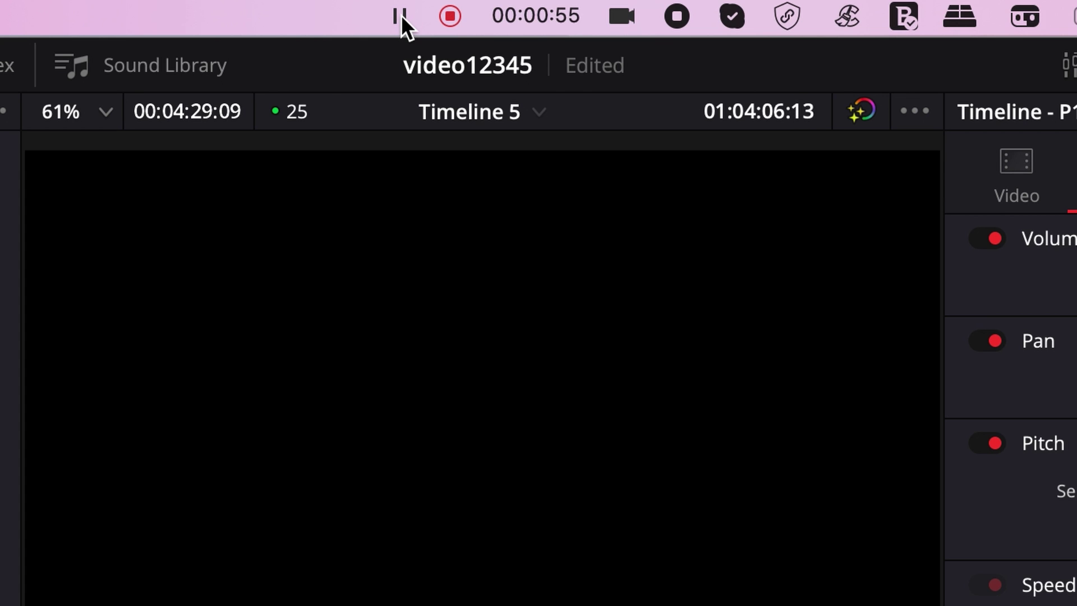
pyautogui.click(452, 16)
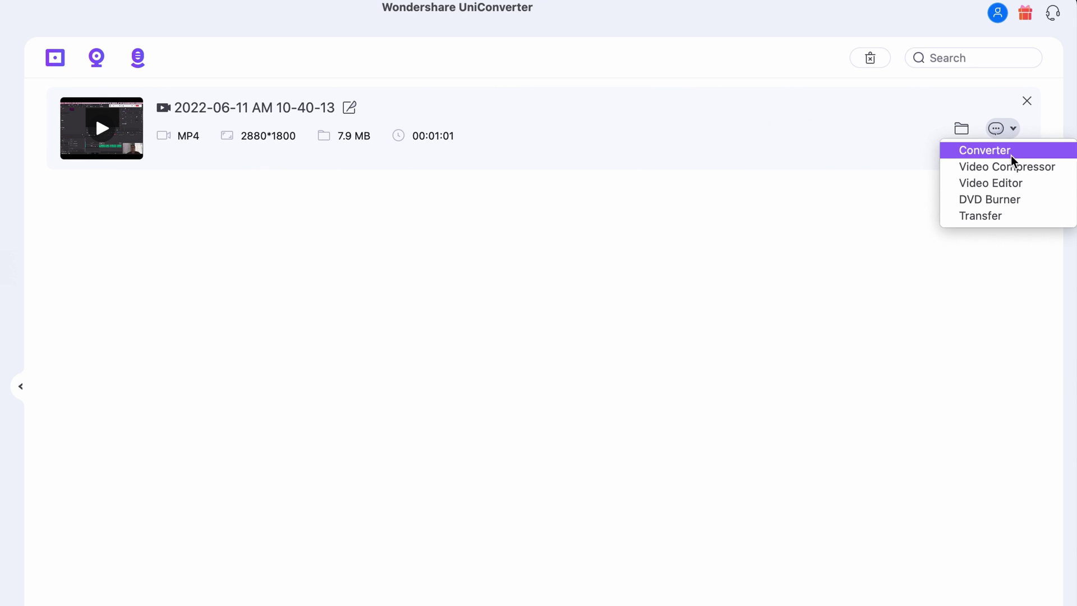
# Step: Send the 2022-06-11 AM 10-40-13 recording to the Video Editor and view its file list
pyautogui.click(1004, 185)
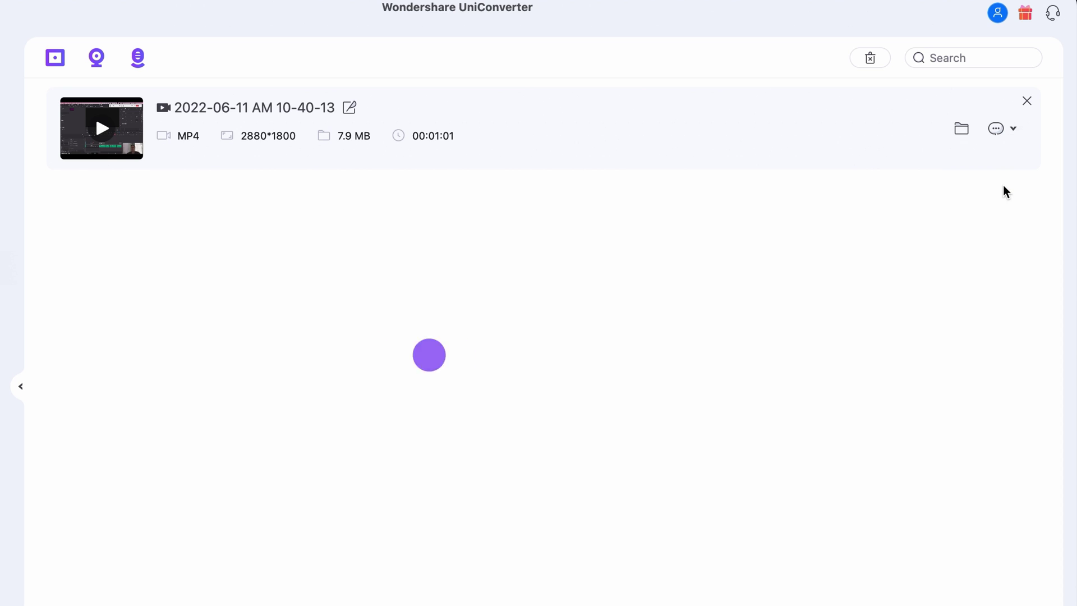
pyautogui.click(120, 188)
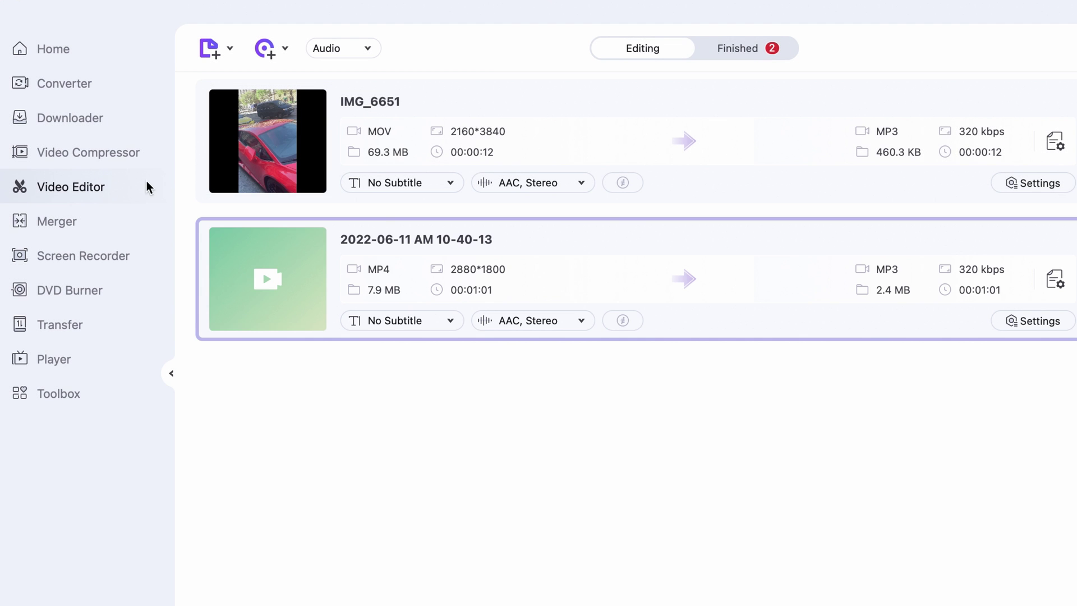
pyautogui.moveTo(243, 180)
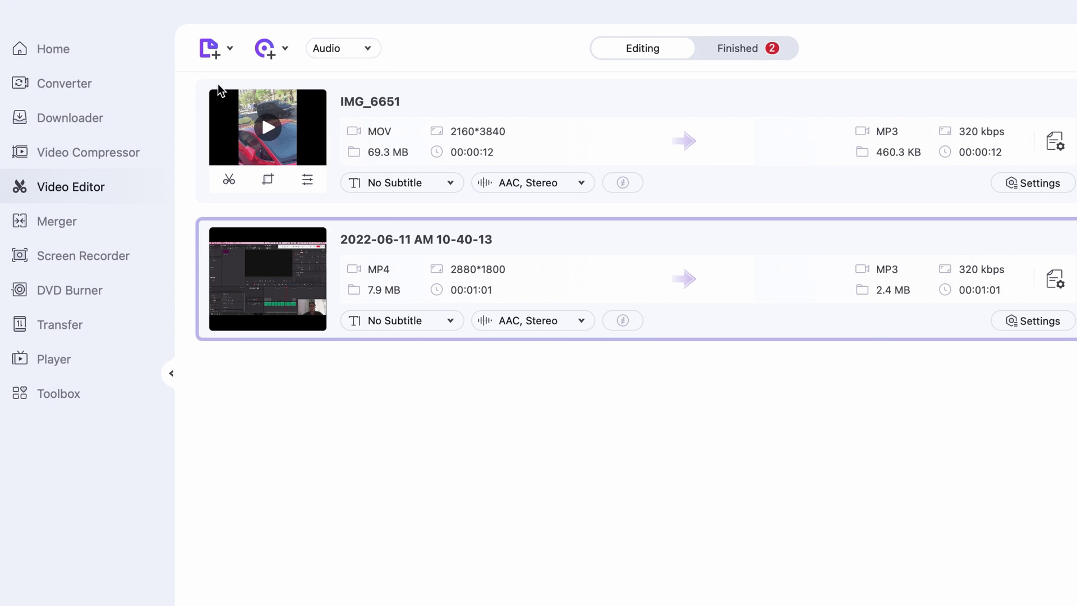